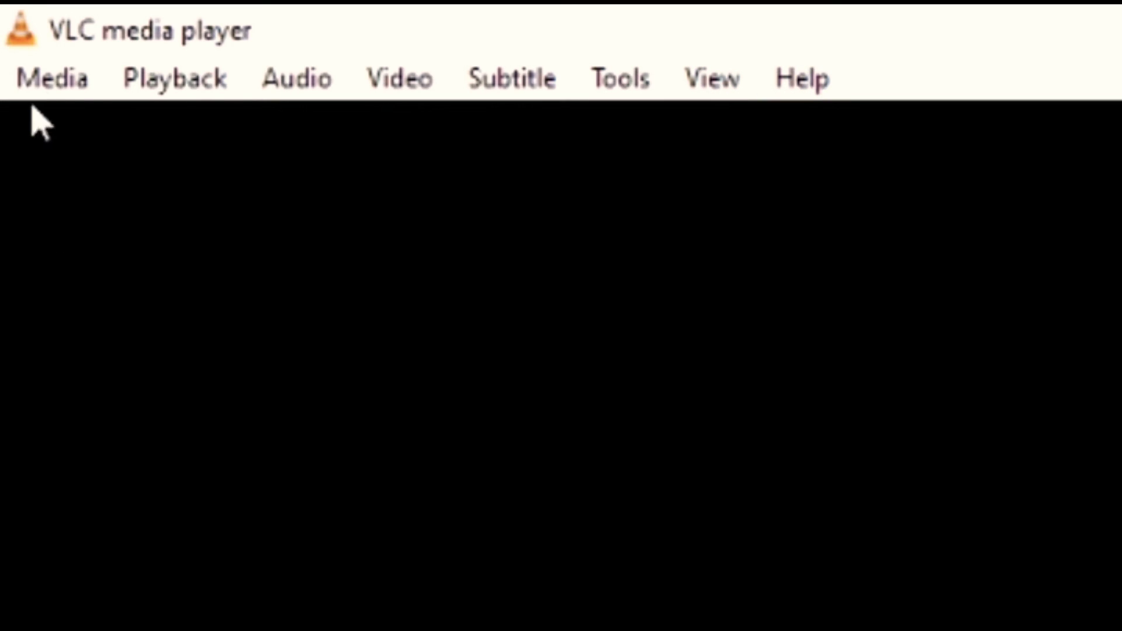
- Load Mountain.mp4 from the "A youtube quality music" folder into a Convert / Save job with the Video - H.264 + MP3 (MP4) profile
left_click(52, 77)
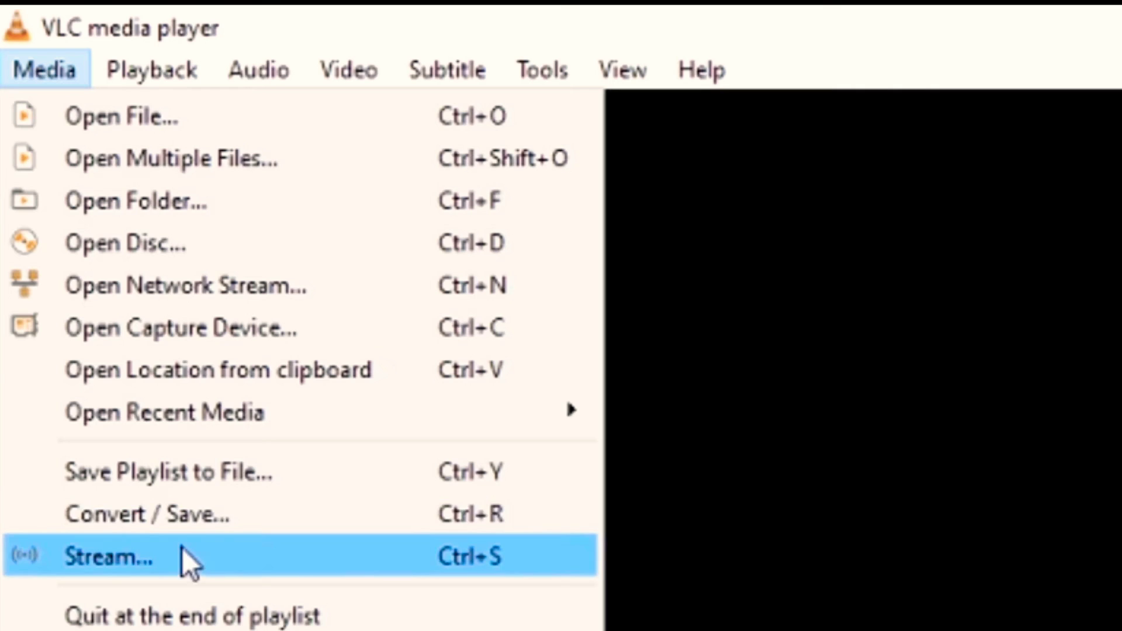
left_click(211, 526)
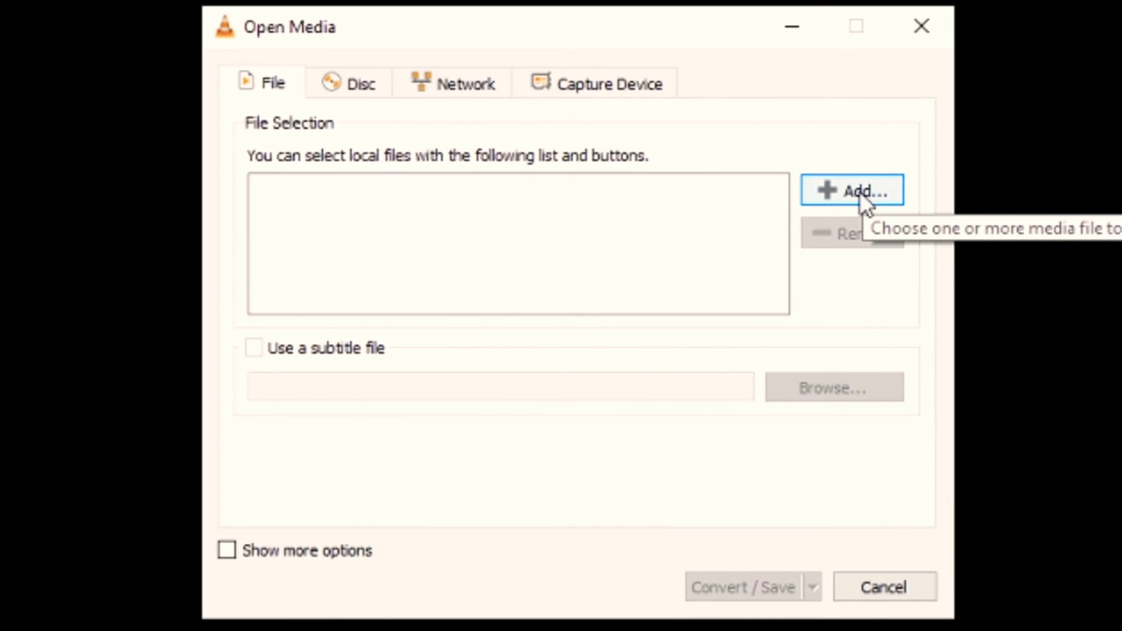
left_click(861, 192)
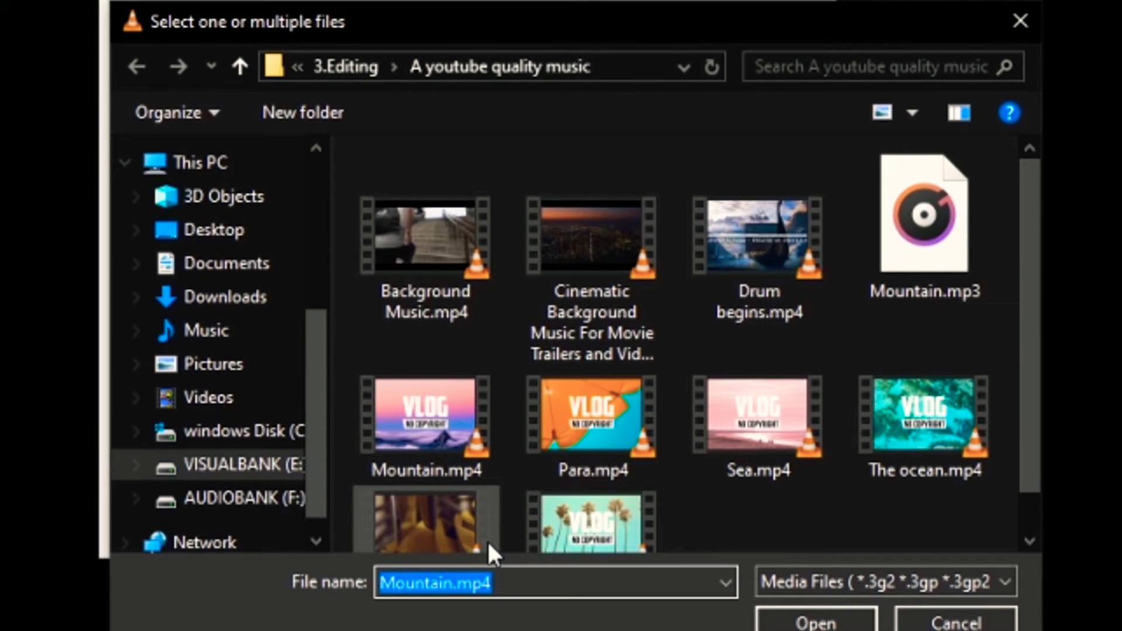
left_click(442, 412)
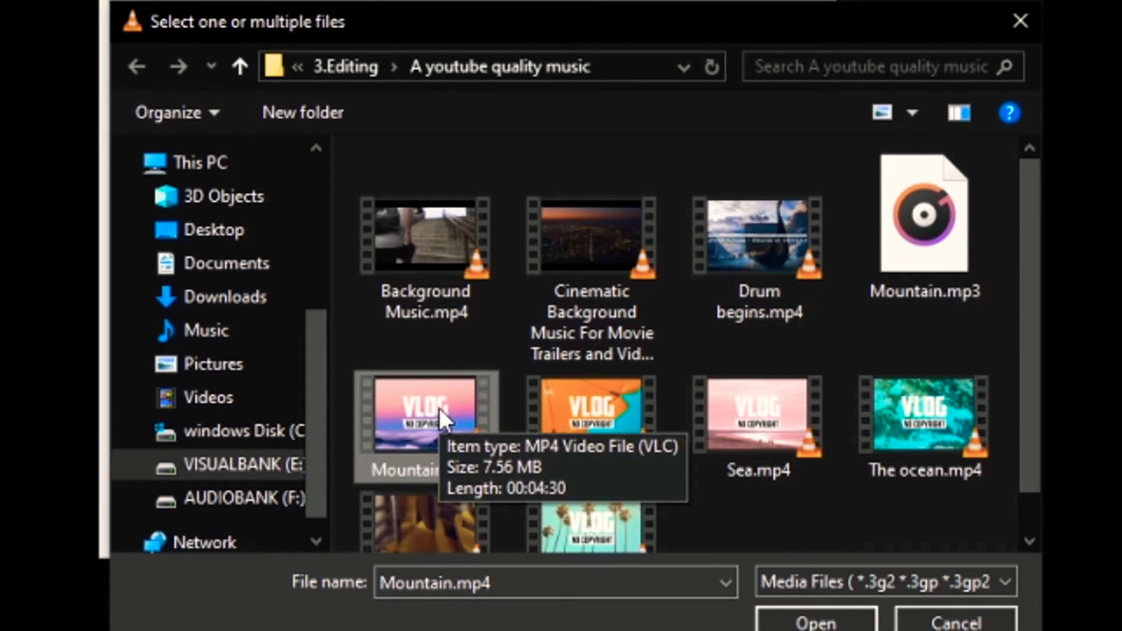
double_click(440, 408)
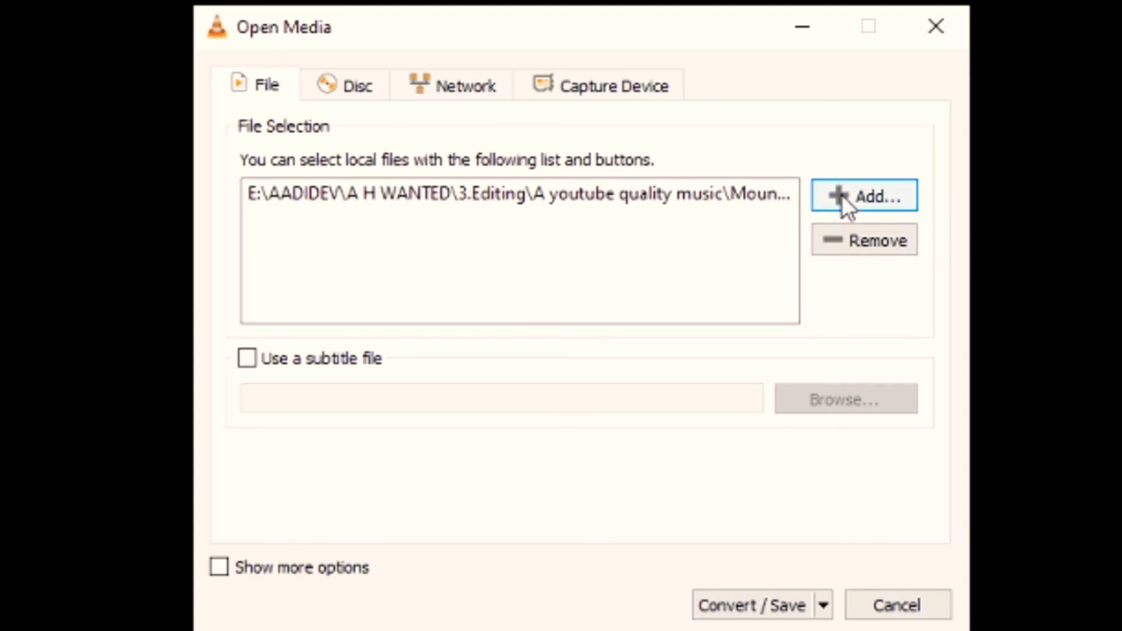
left_click(756, 605)
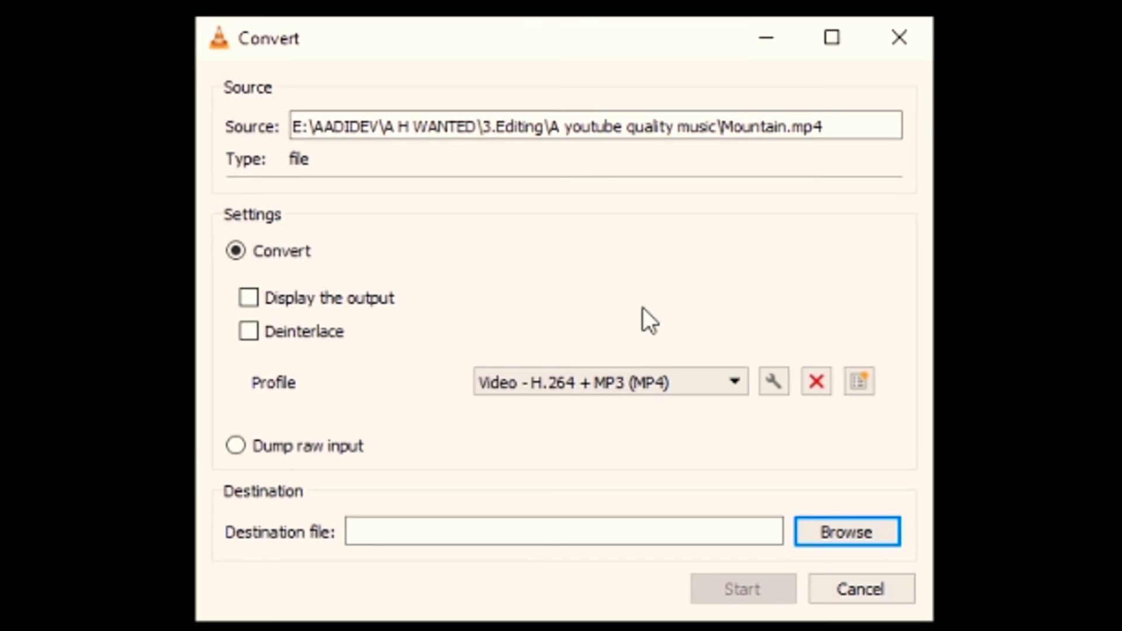
left_click(715, 383)
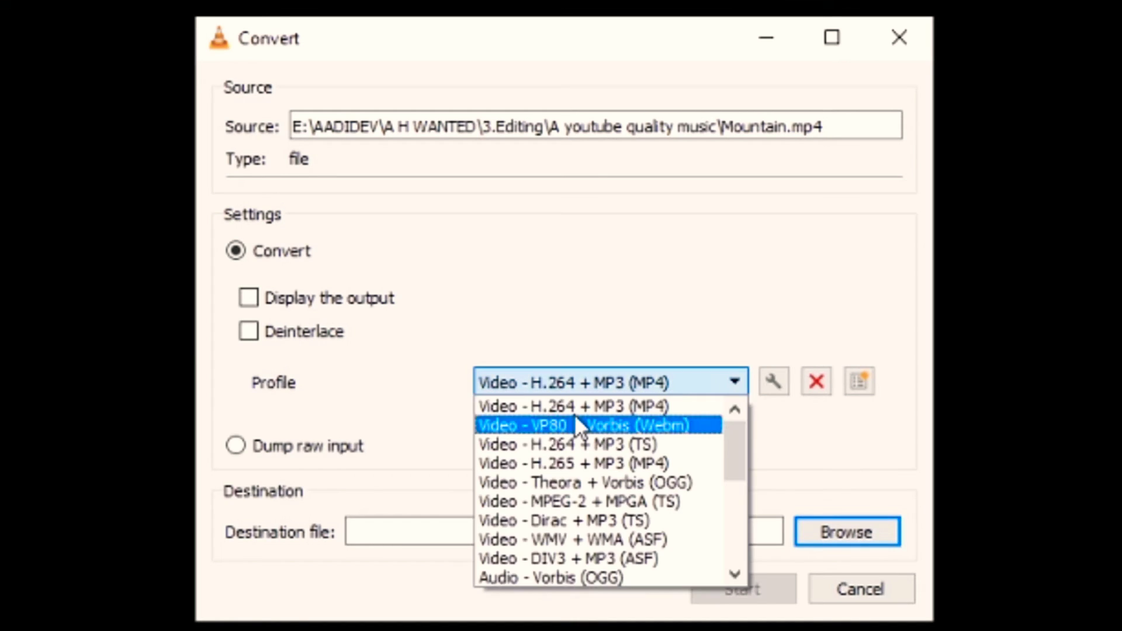
left_click(611, 409)
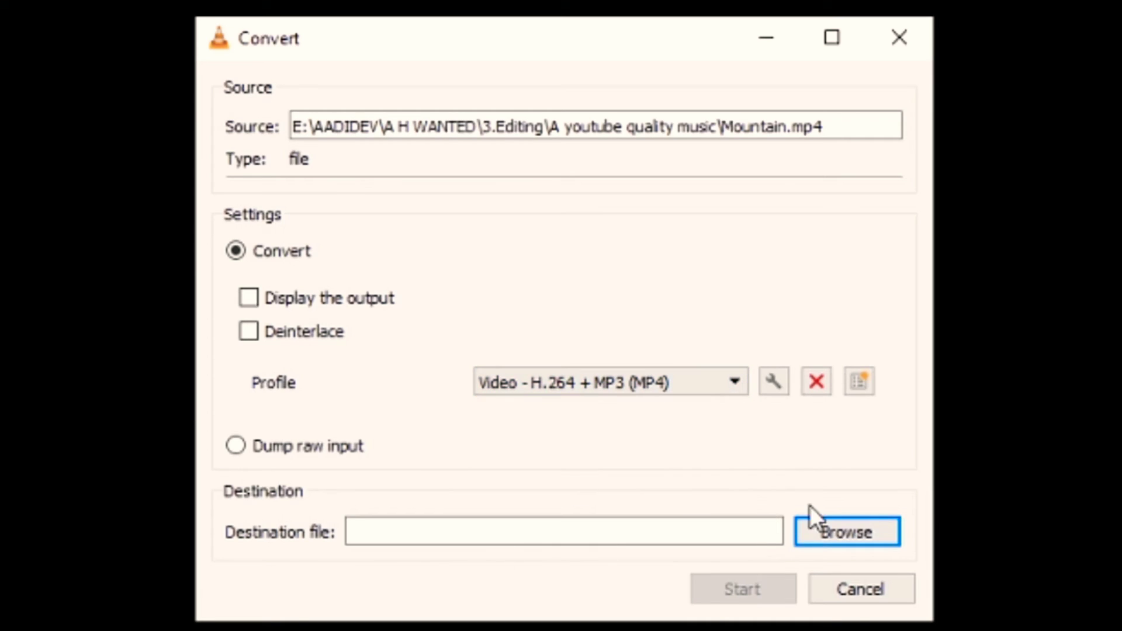
- Set the destination file to Mountains.mp3 in the "A youtube quality music" folder and start the conversion
left_click(824, 534)
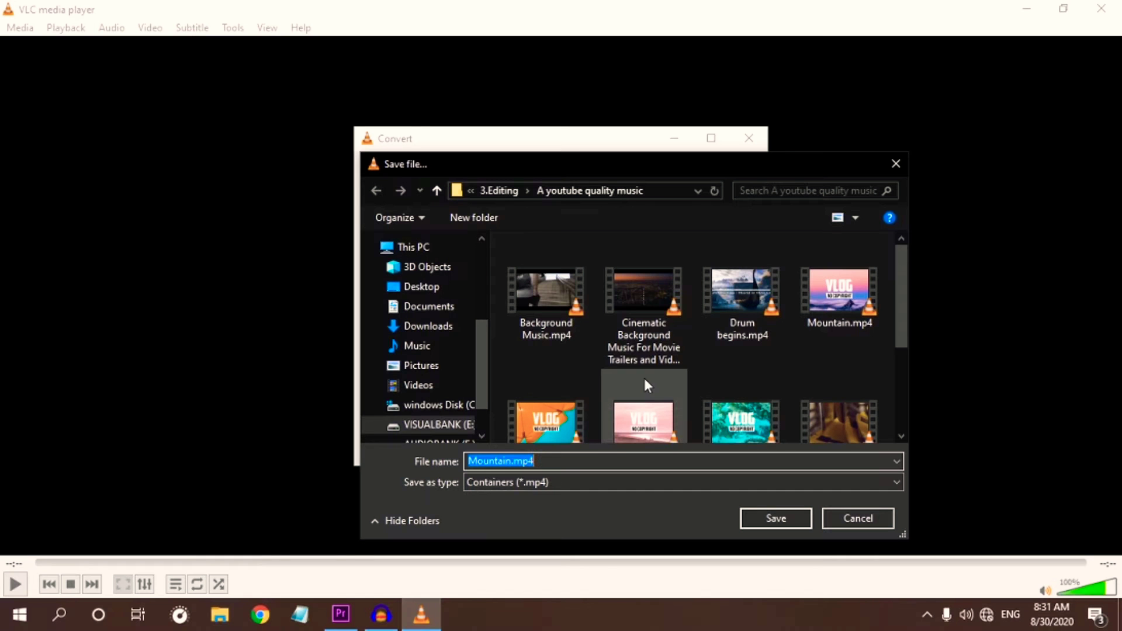
scroll(556, 421, "down", 5)
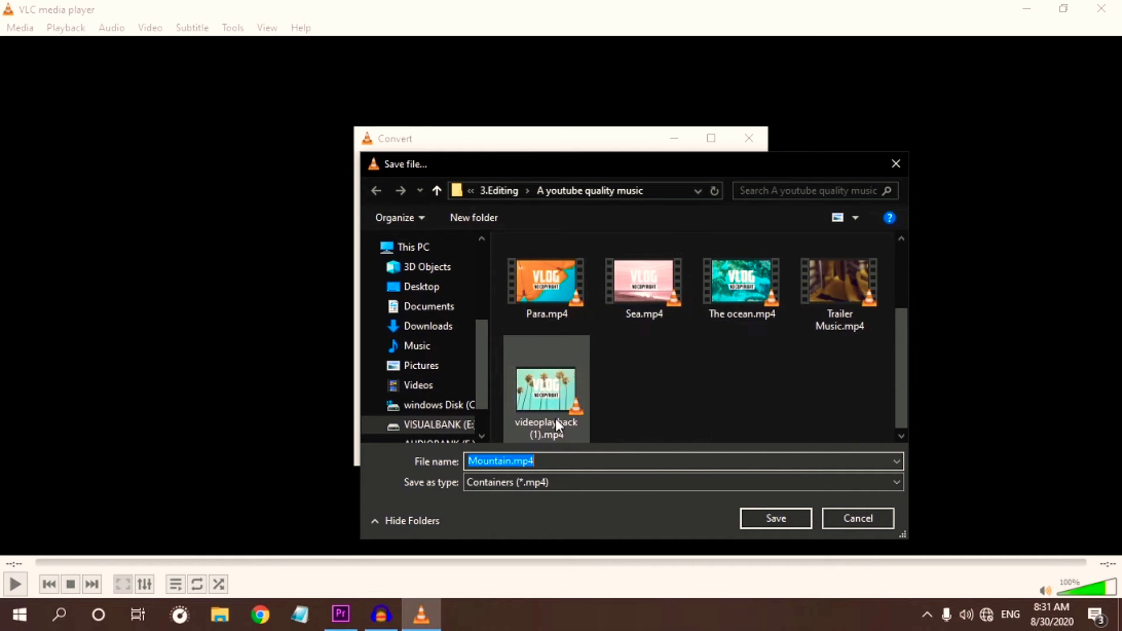
scroll(657, 375, "up", 5)
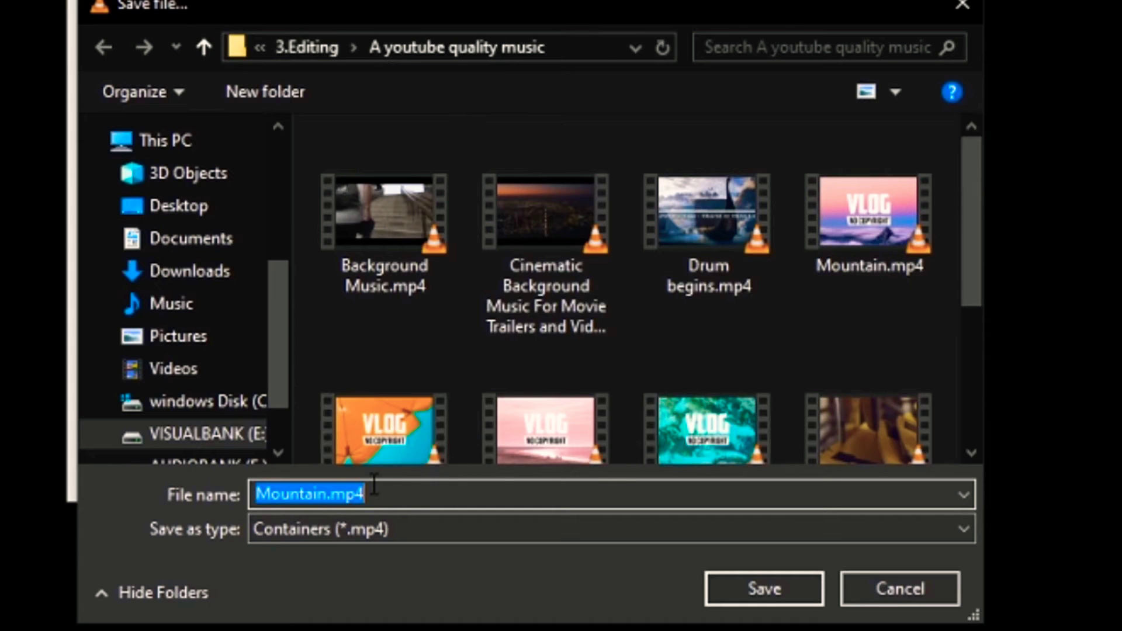
scroll(555, 350, "down", 5)
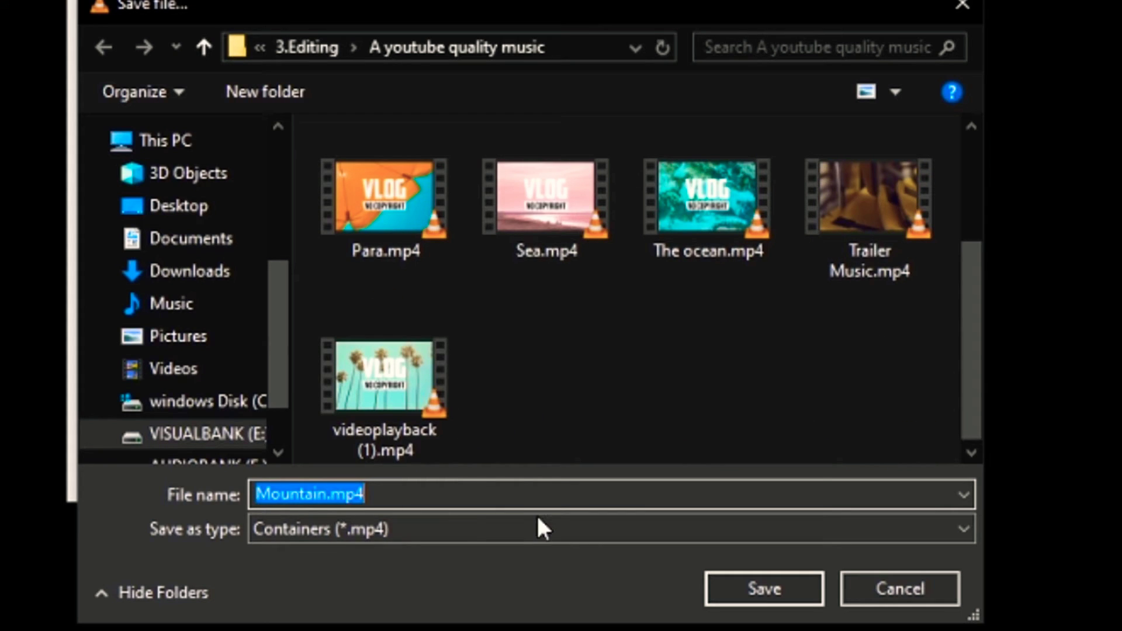
left_click(452, 497)
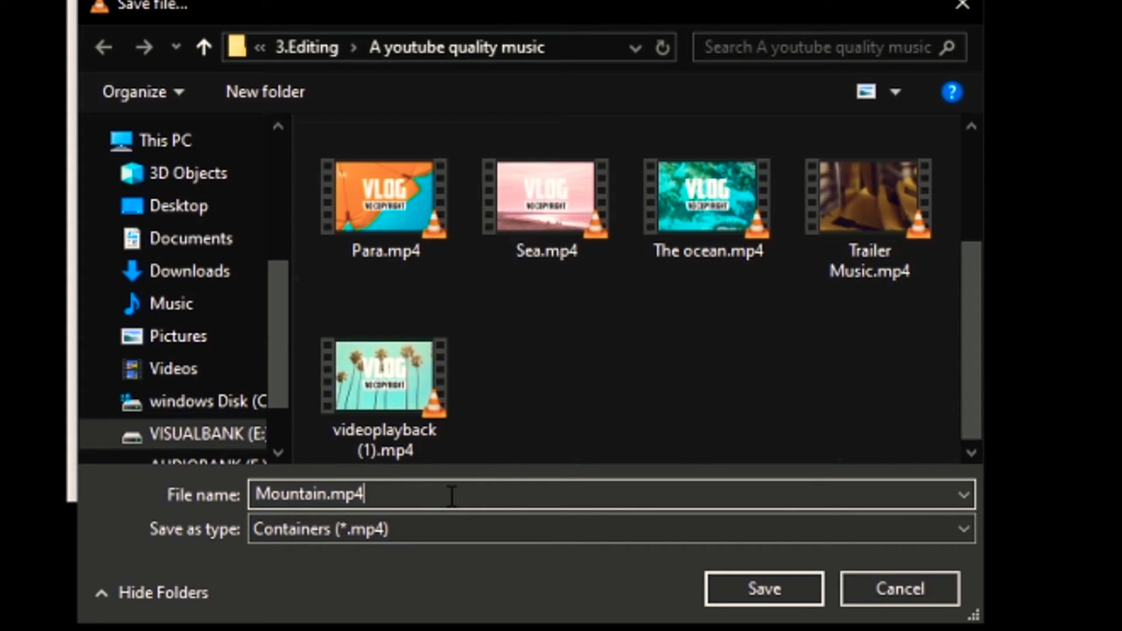
key("BackSpace")
type("3")
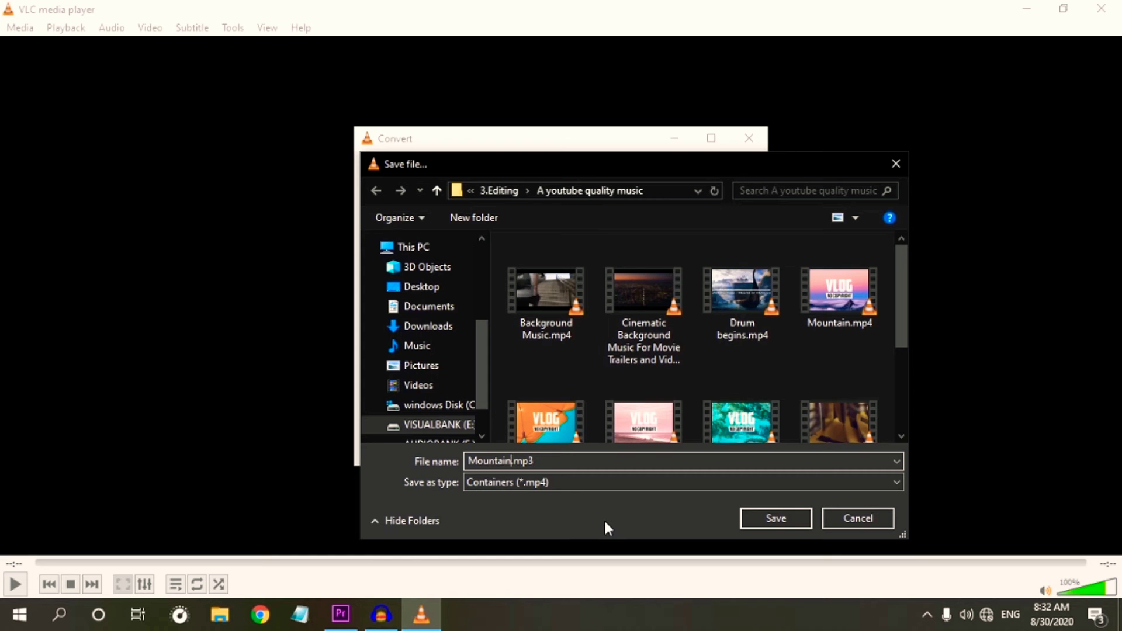
type("s")
key("Return")
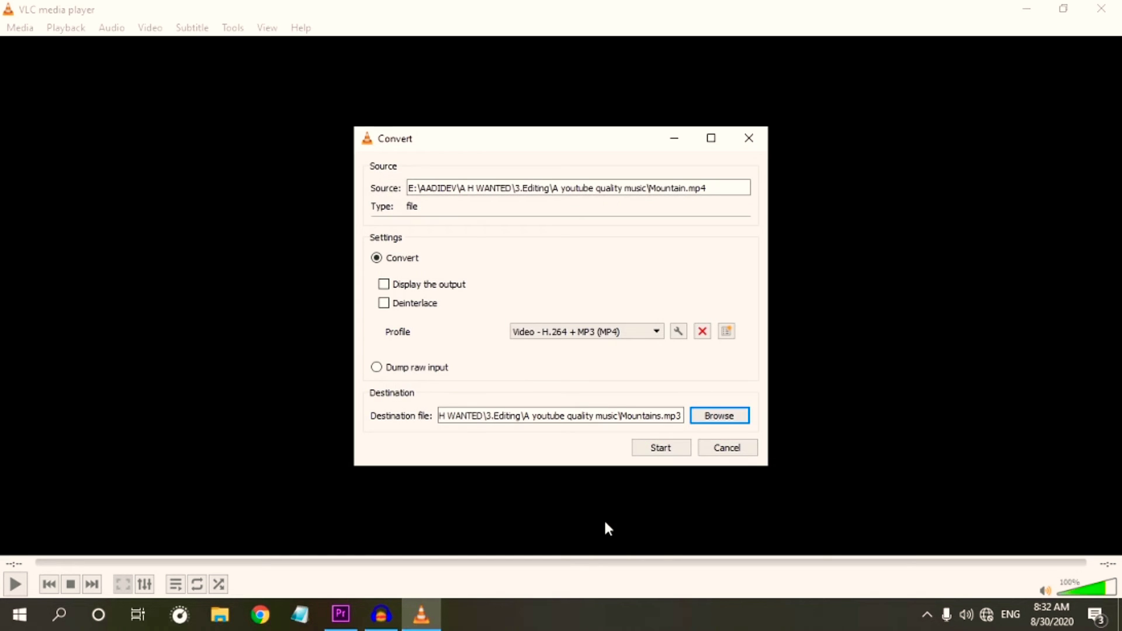
left_click(676, 453)
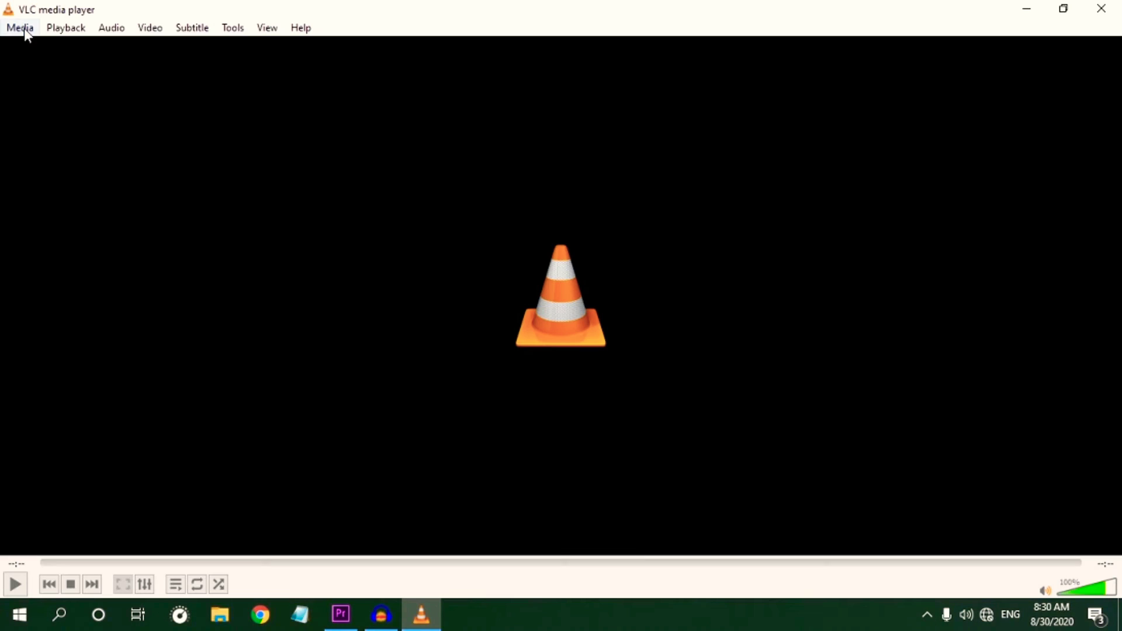
- Begin a new Convert / Save job and open the file selection for adding its source video
left_click(22, 28)
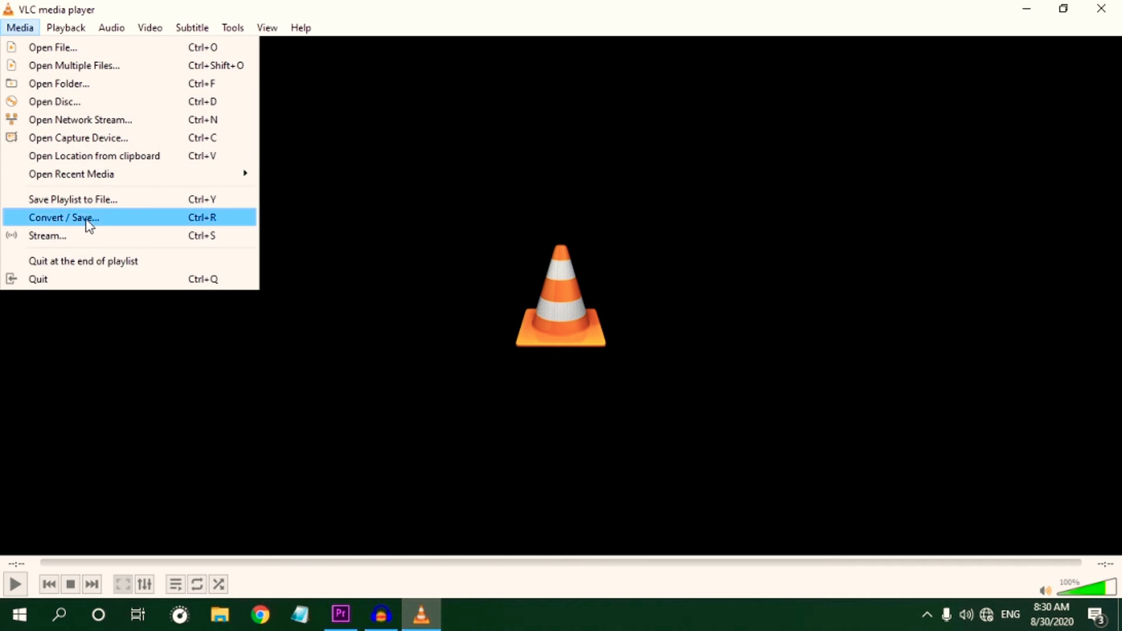
left_click(65, 222)
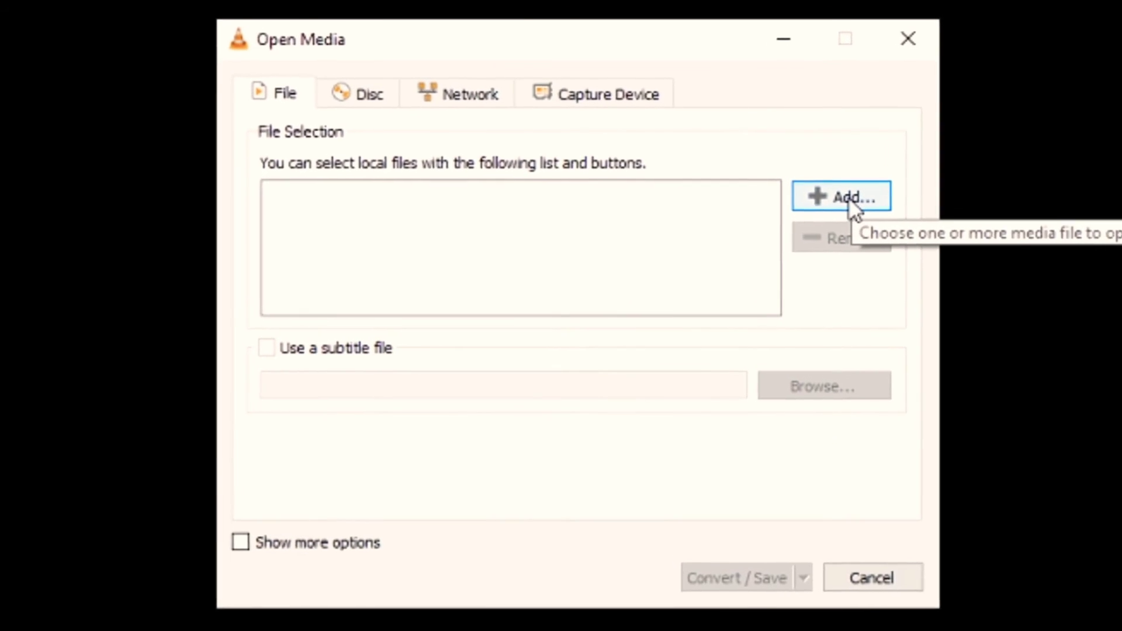
left_click(821, 210)
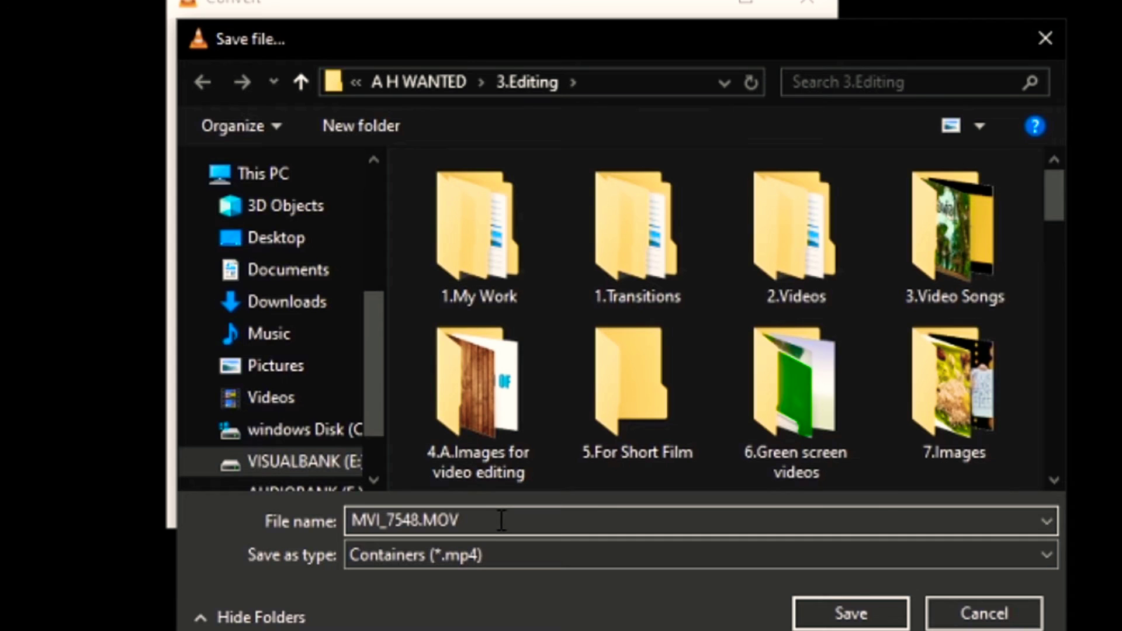
- Name the destination file MVI_7548.mp4 in the 3.Editing folder and start converting the MOV video
key("BackSpace")
key("BackSpace")
key("BackSpace")
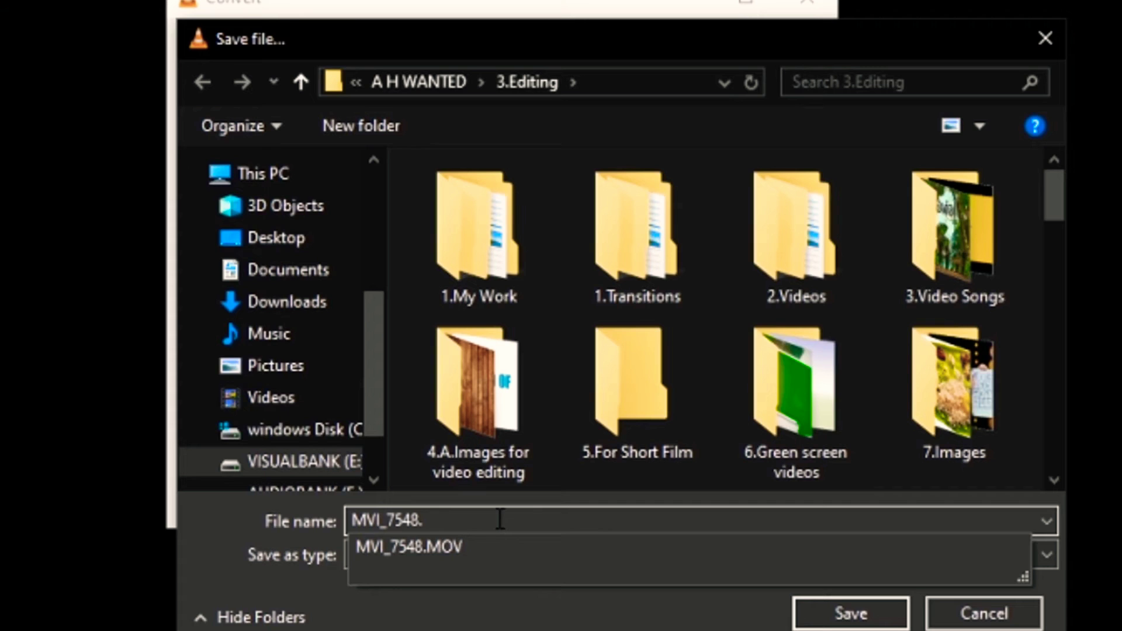
type("mp")
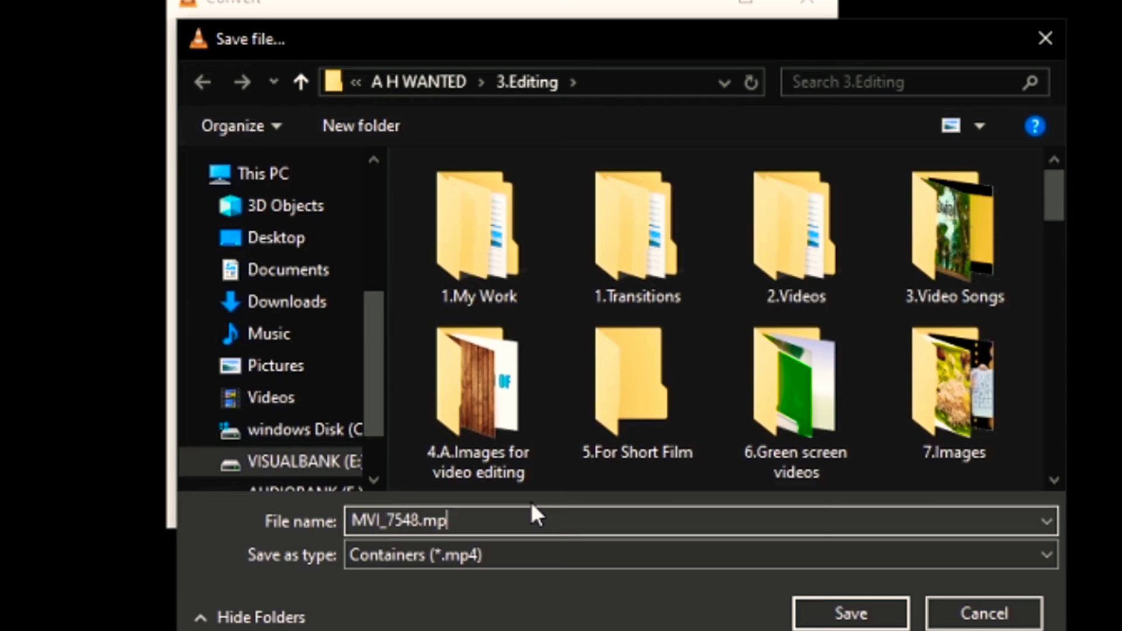
key("BackSpace")
key("BackSpace")
type("M")
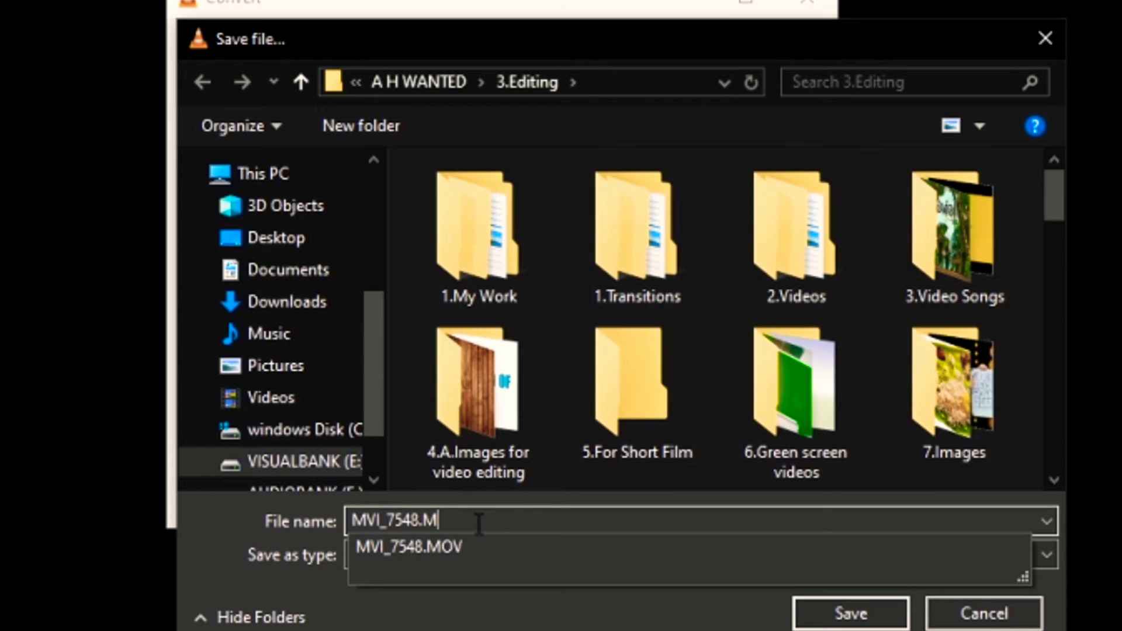
key("BackSpace")
type("mp4")
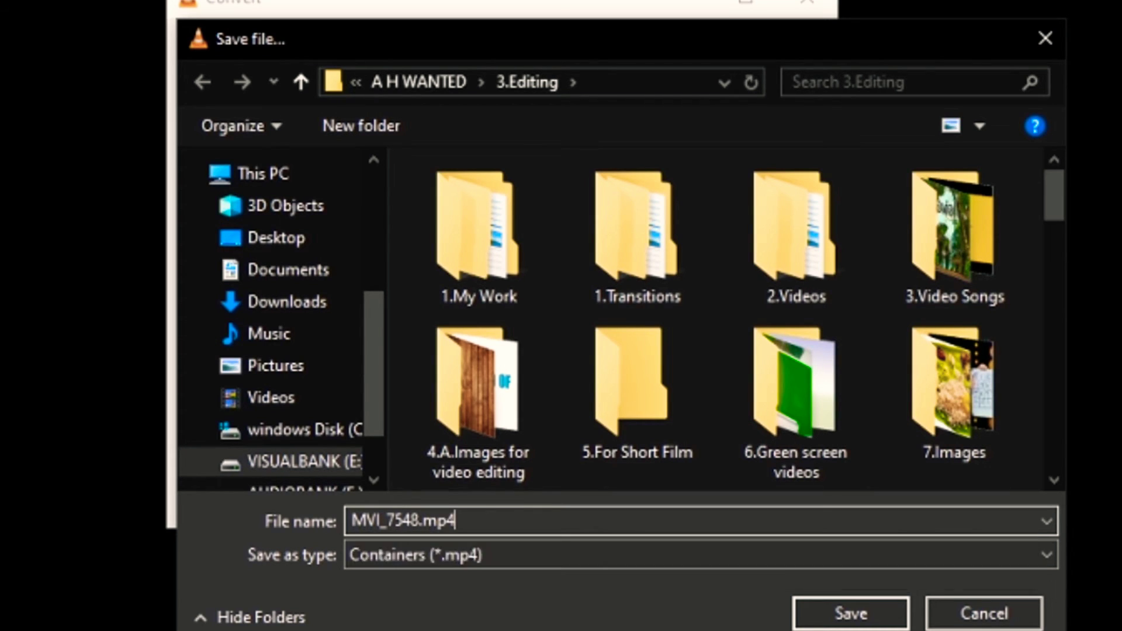
key("Return")
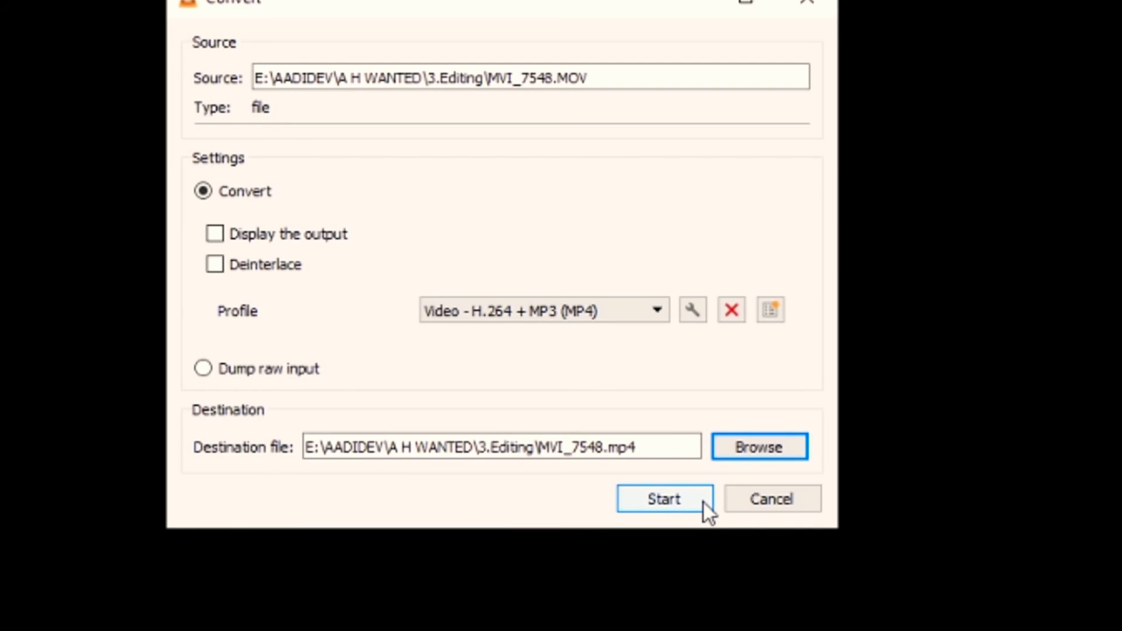
left_click(703, 502)
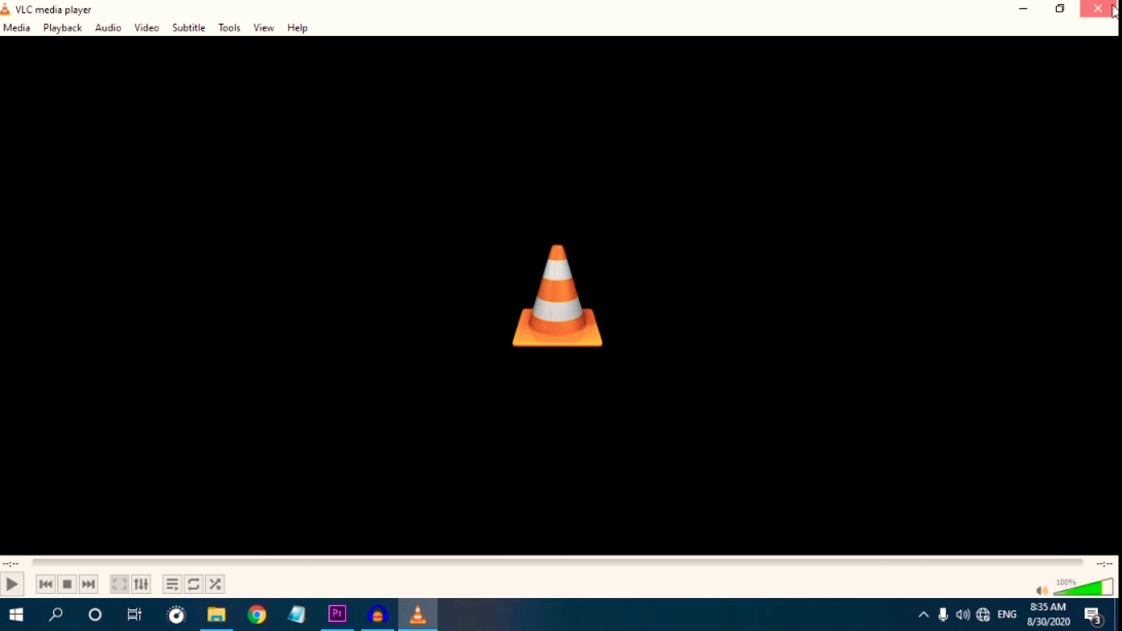